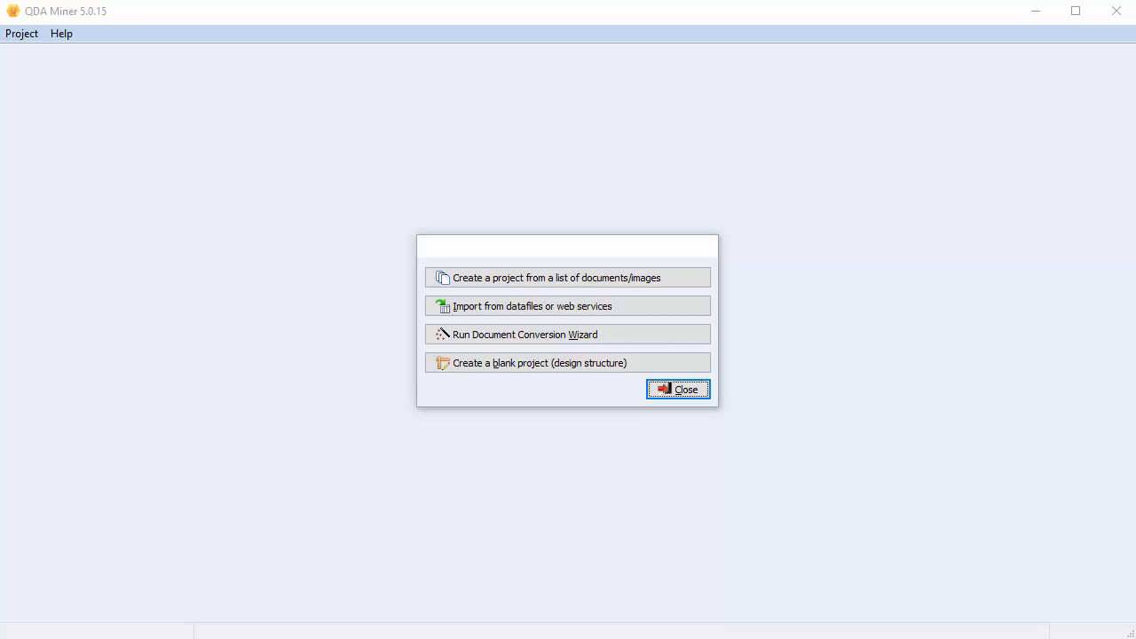
- Start a new project import from social media with Twitter as the query source
left_click(687, 309)
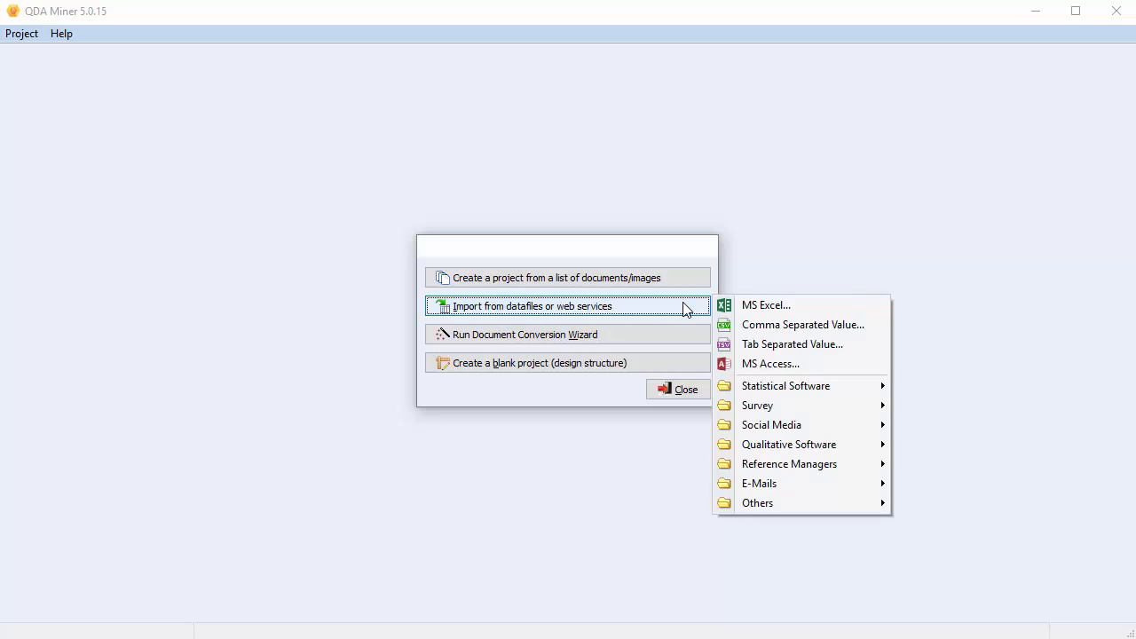
mouse_move(810, 429)
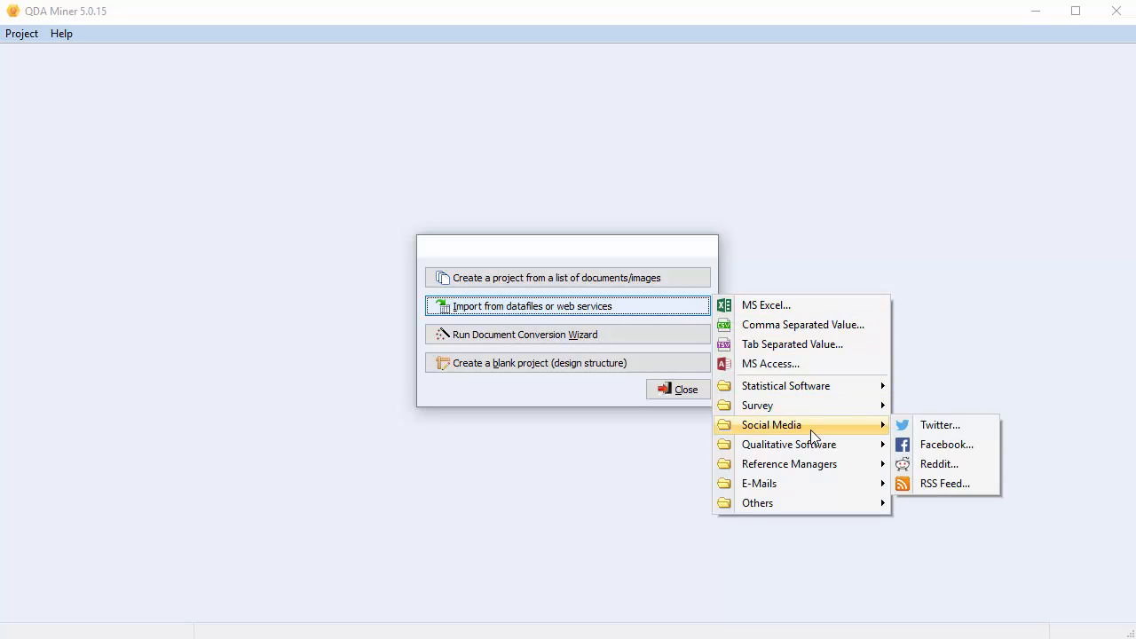
left_click(931, 429)
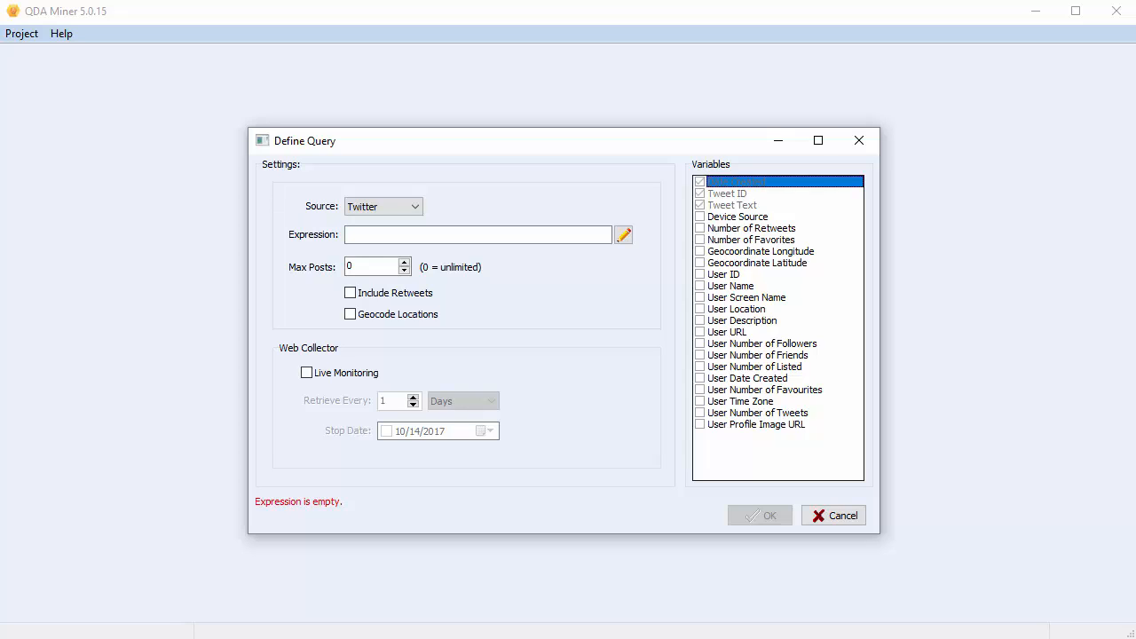
left_click(415, 206)
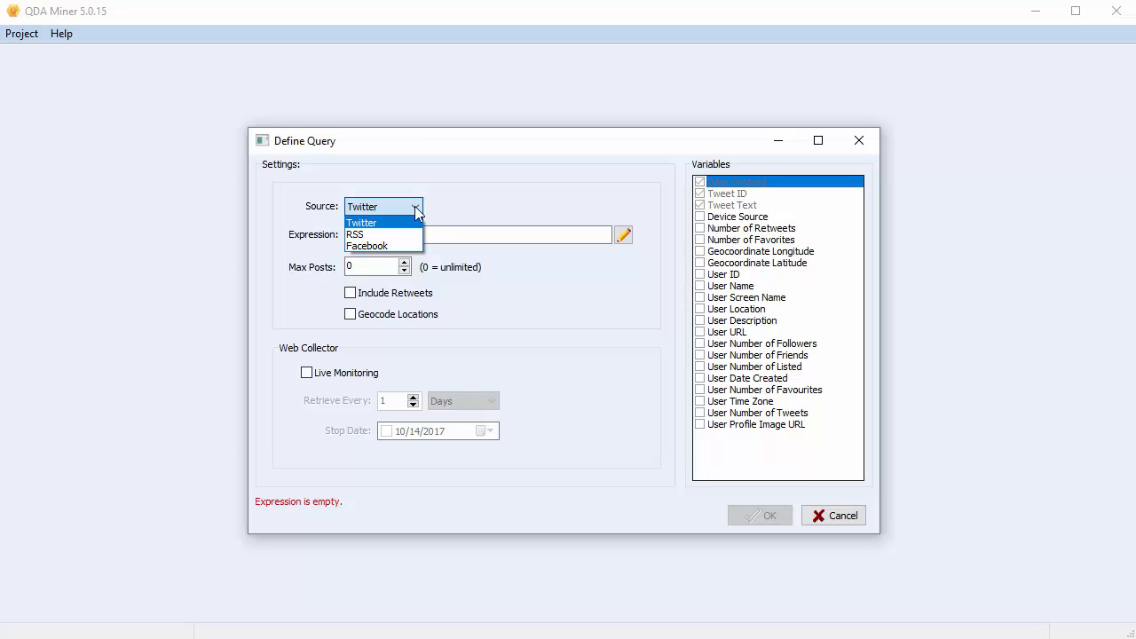
left_click(414, 206)
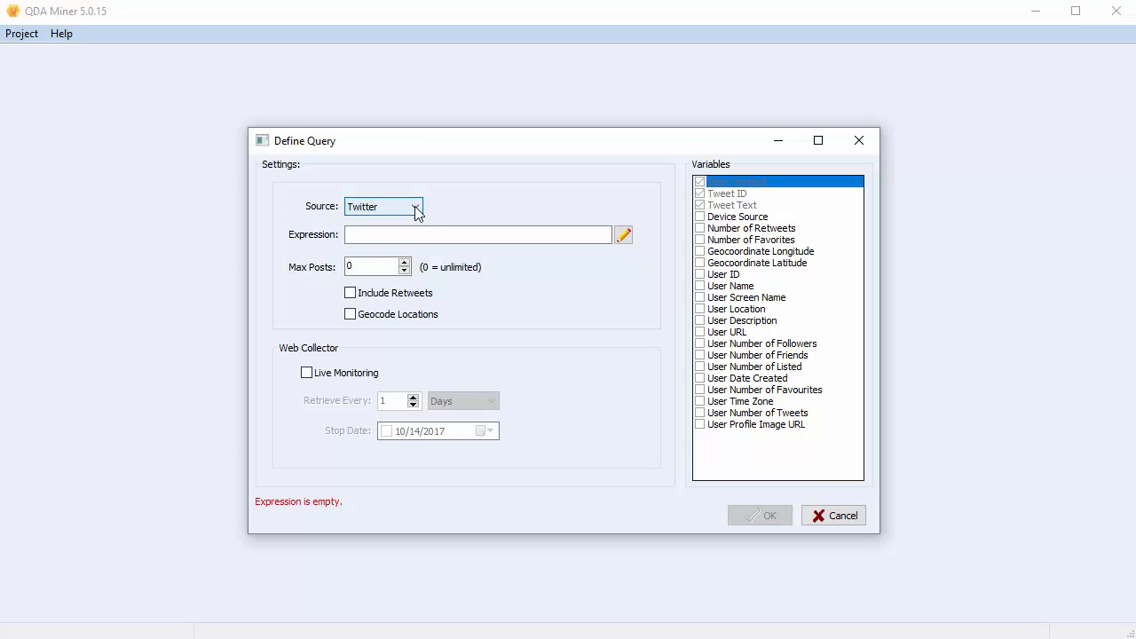
- Examine the expression builder's word, language, people and date criteria, then dismiss it without building an expression
left_click(430, 233)
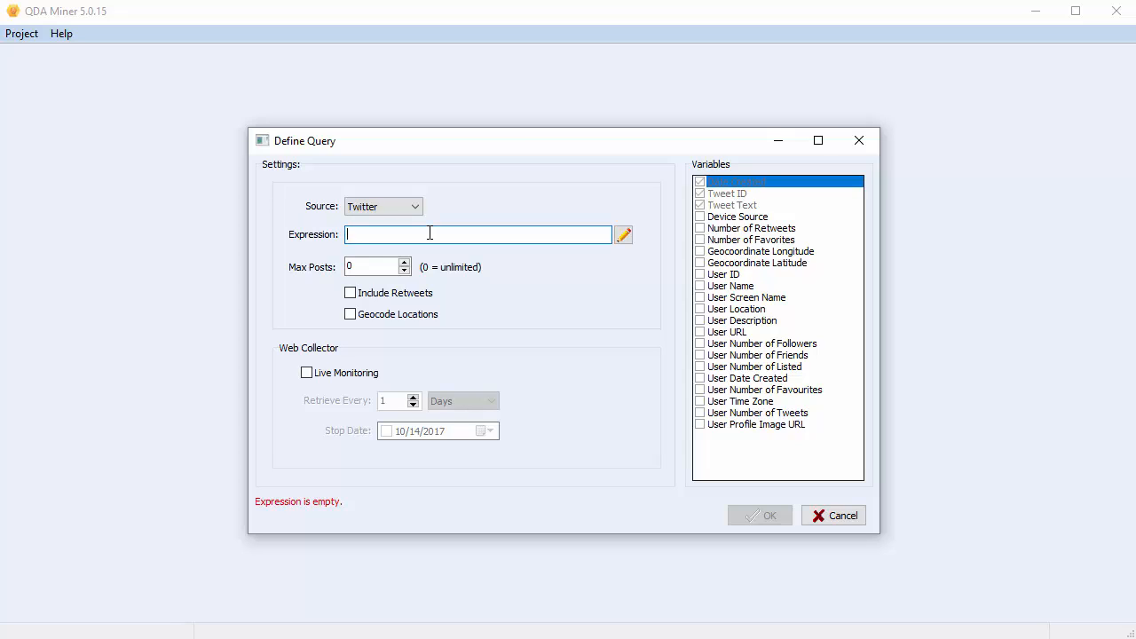
left_click(623, 235)
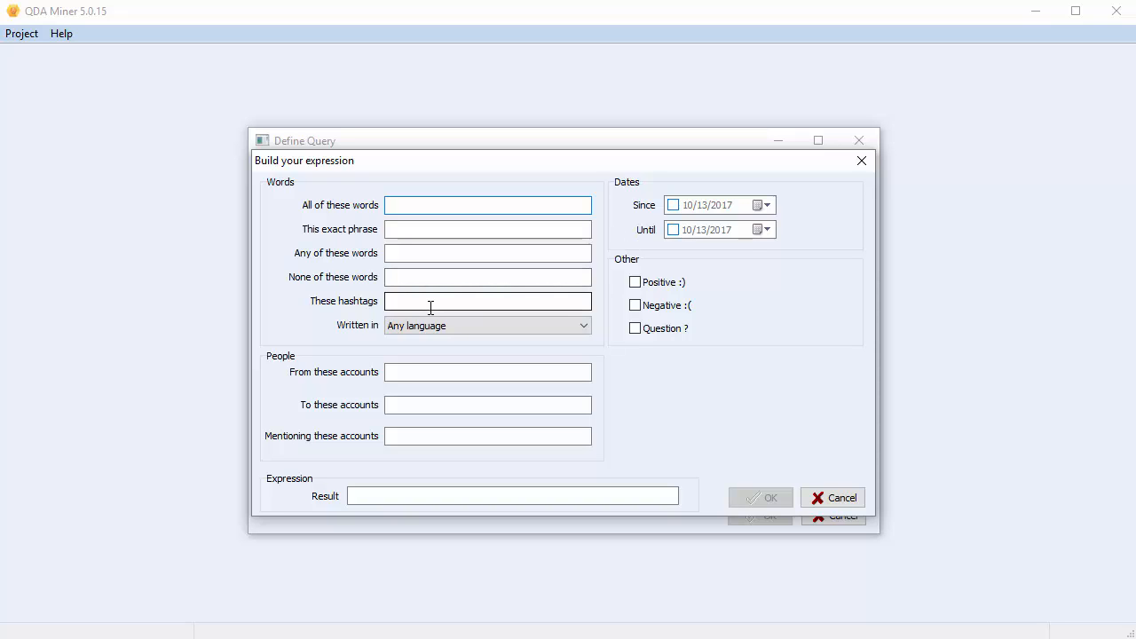
left_click(583, 325)
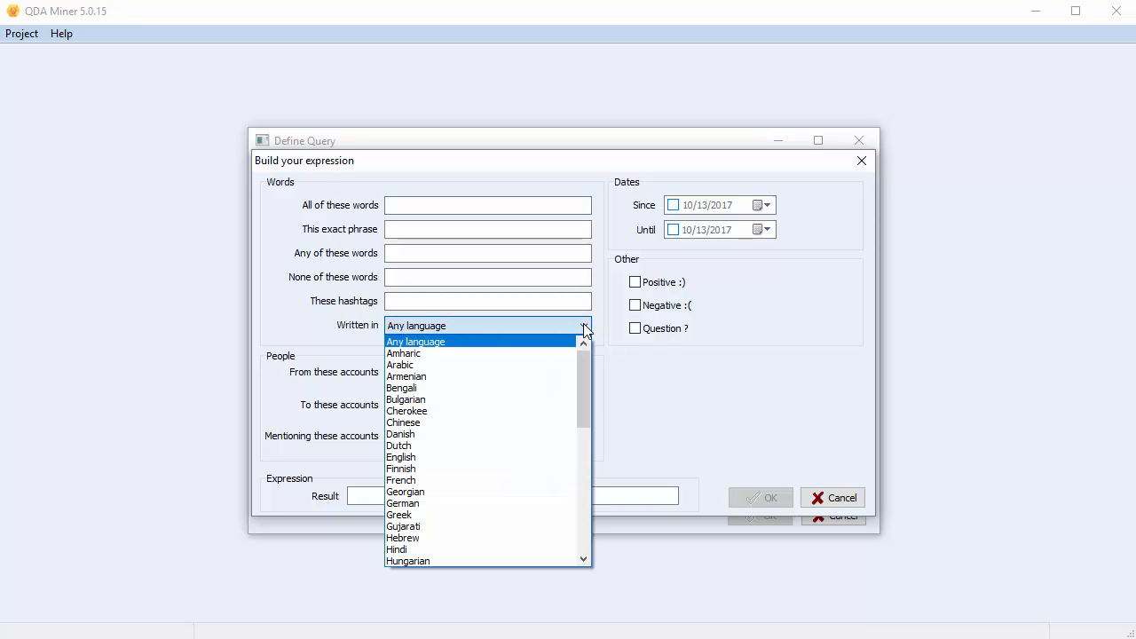
left_click(584, 326)
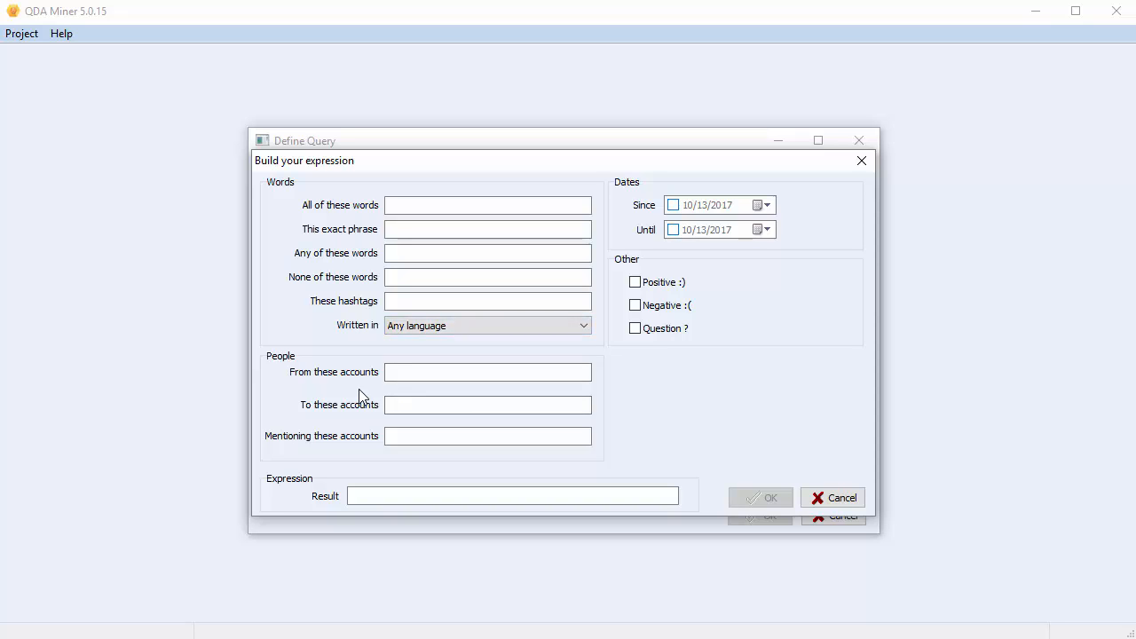
left_click(855, 500)
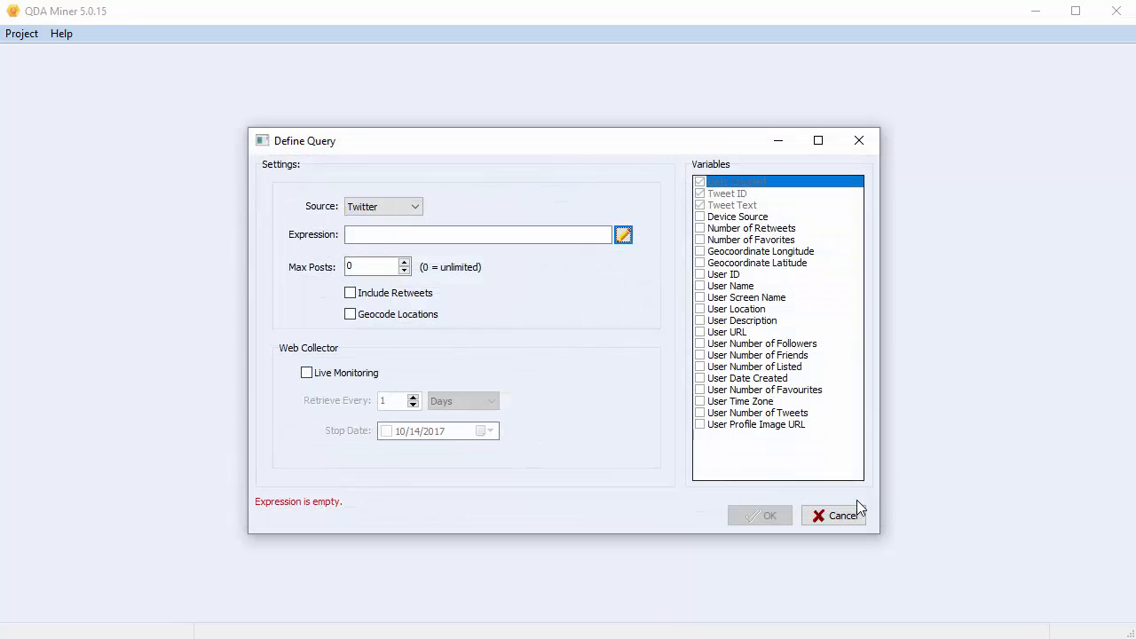
- Set the query expression to NAFTA, keeping the maximum number of posts at 0 for unlimited
left_click(421, 235)
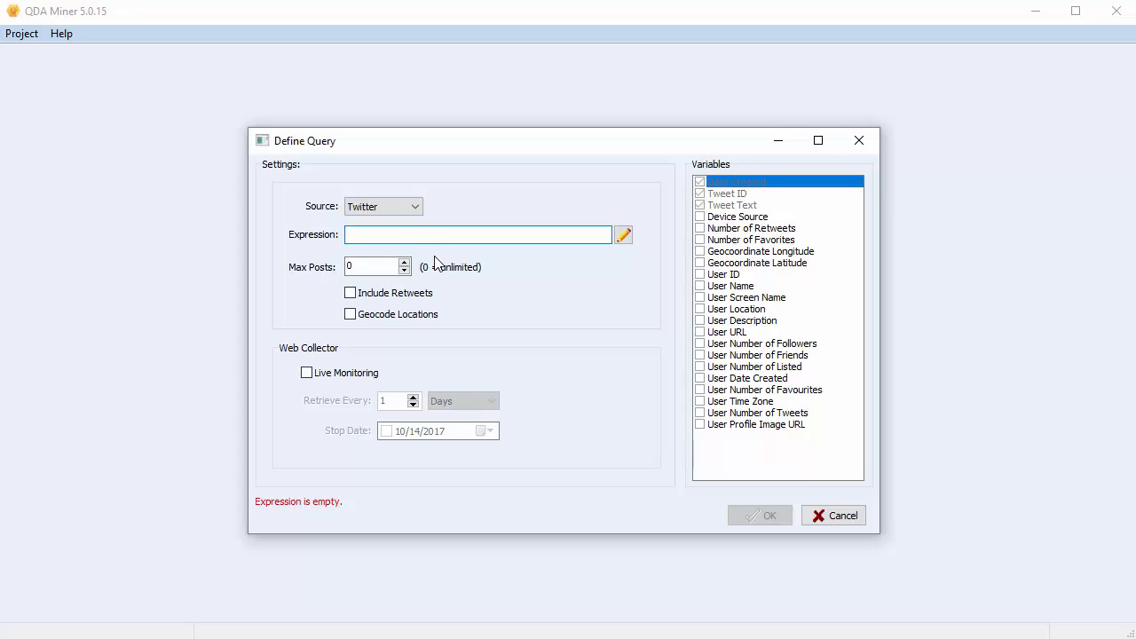
type("NAFTA")
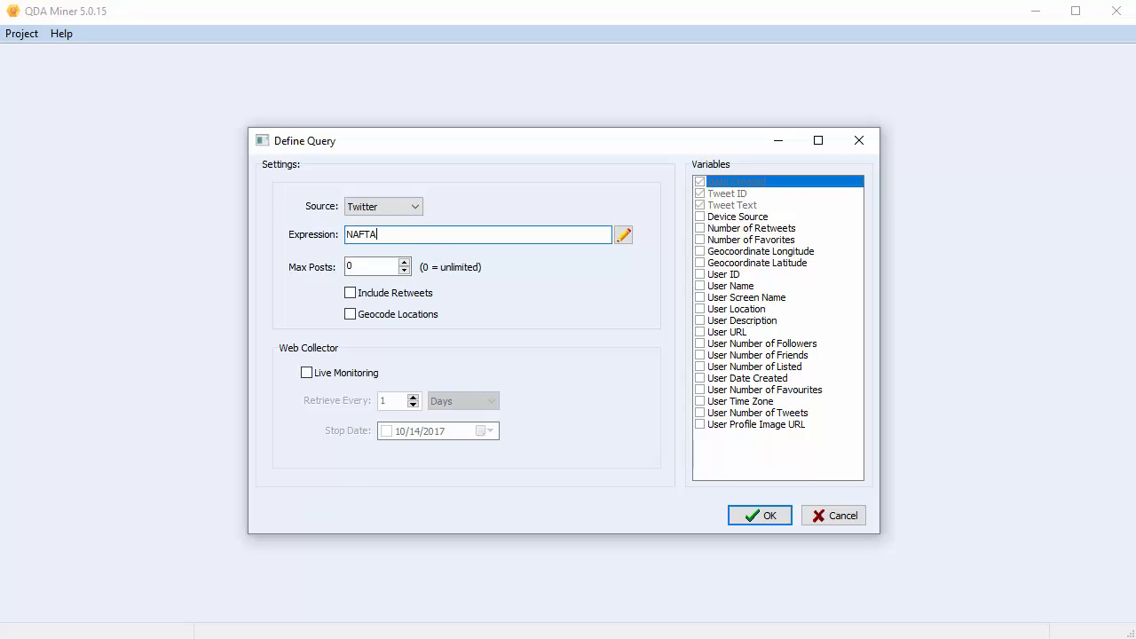
left_click(359, 266)
double_click(360, 267)
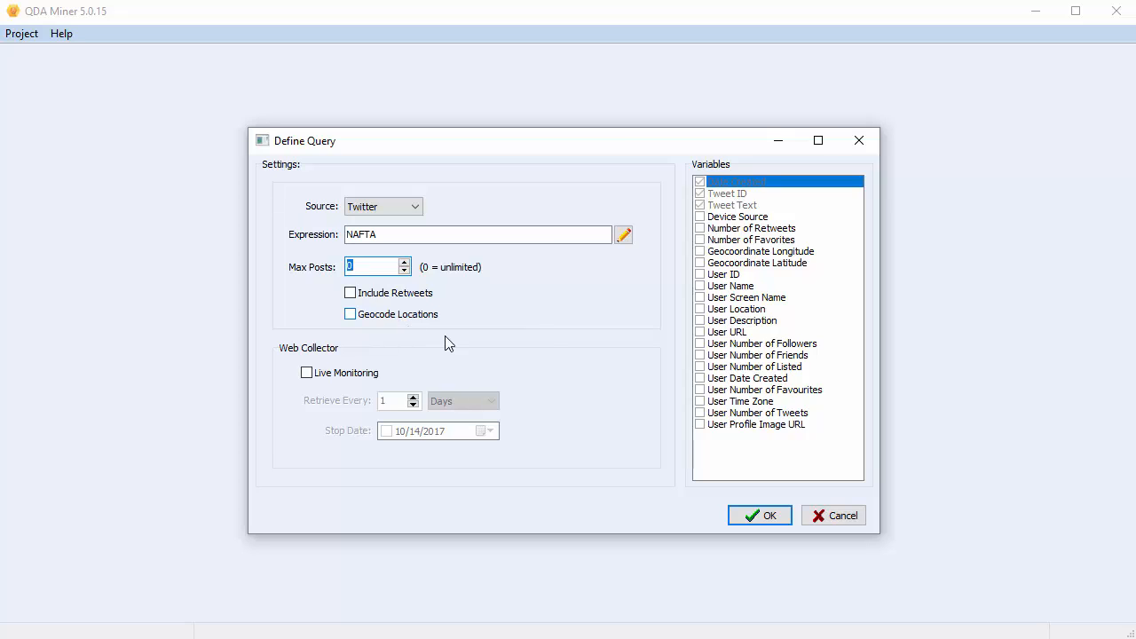
- Include the User ID, User Name and User Description variables in the import and enable geocoding of locations
left_click(736, 194)
left_click(739, 207)
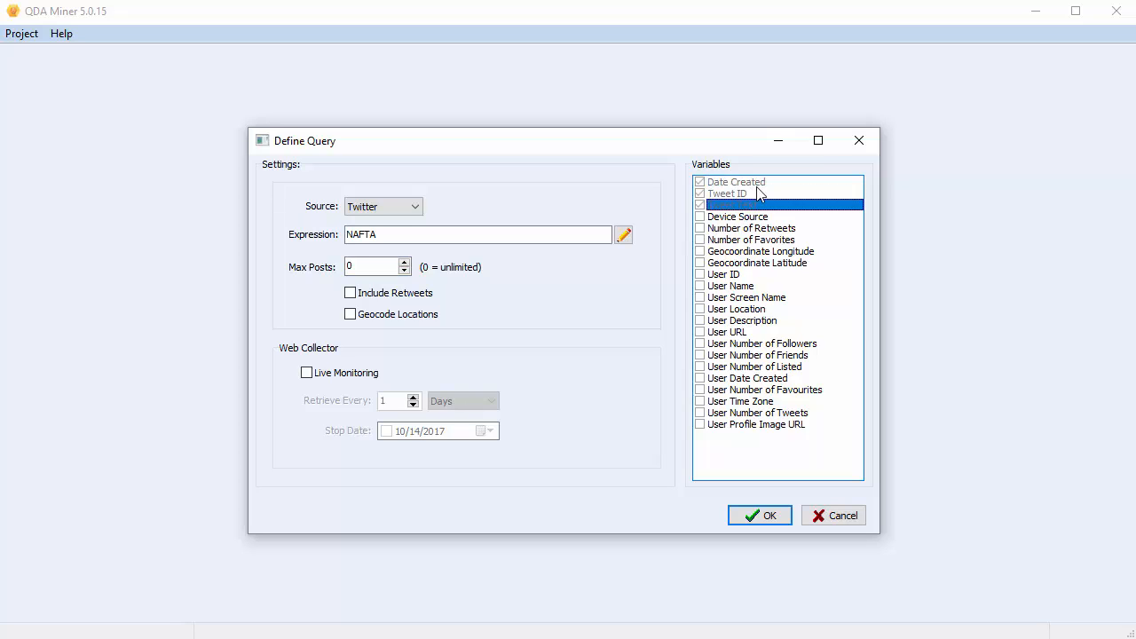
left_click(760, 185)
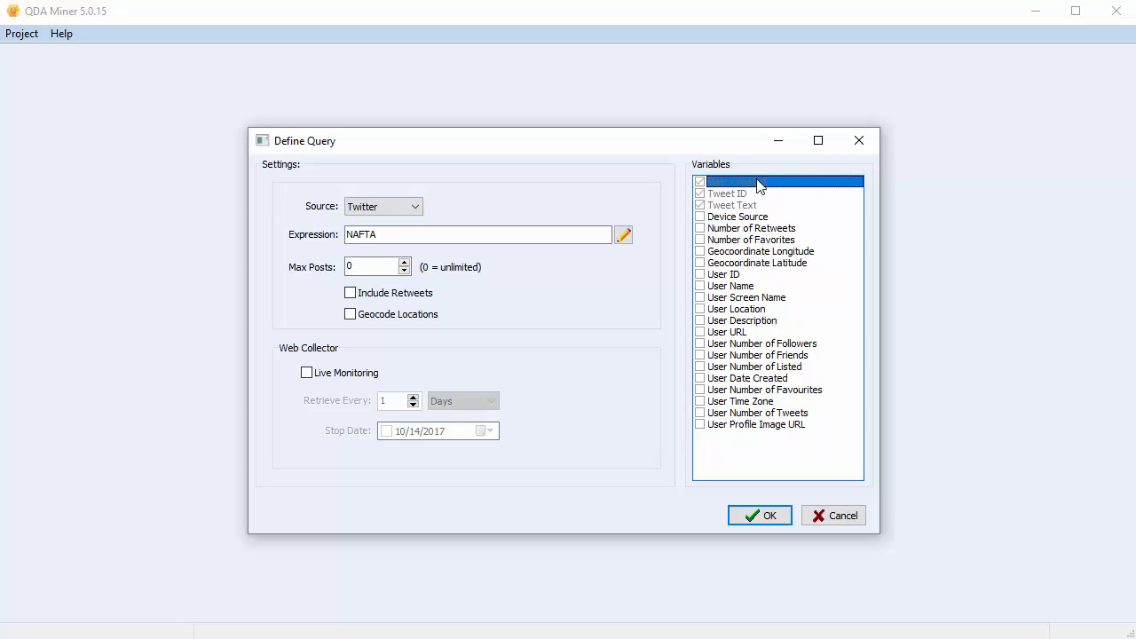
left_click(699, 275)
left_click(700, 286)
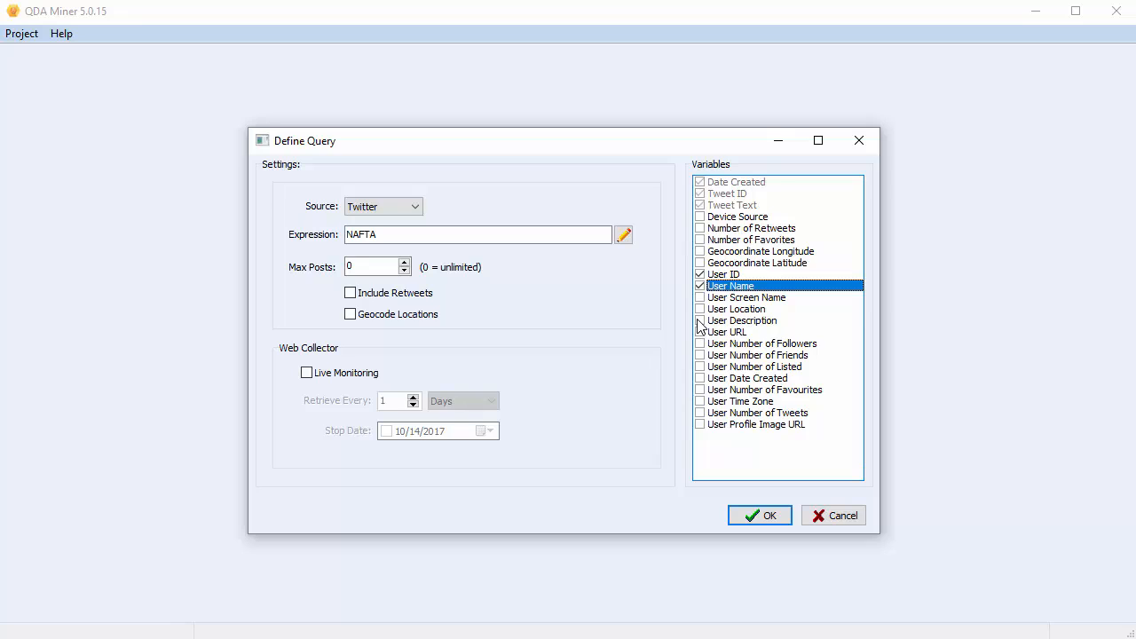
left_click(699, 320)
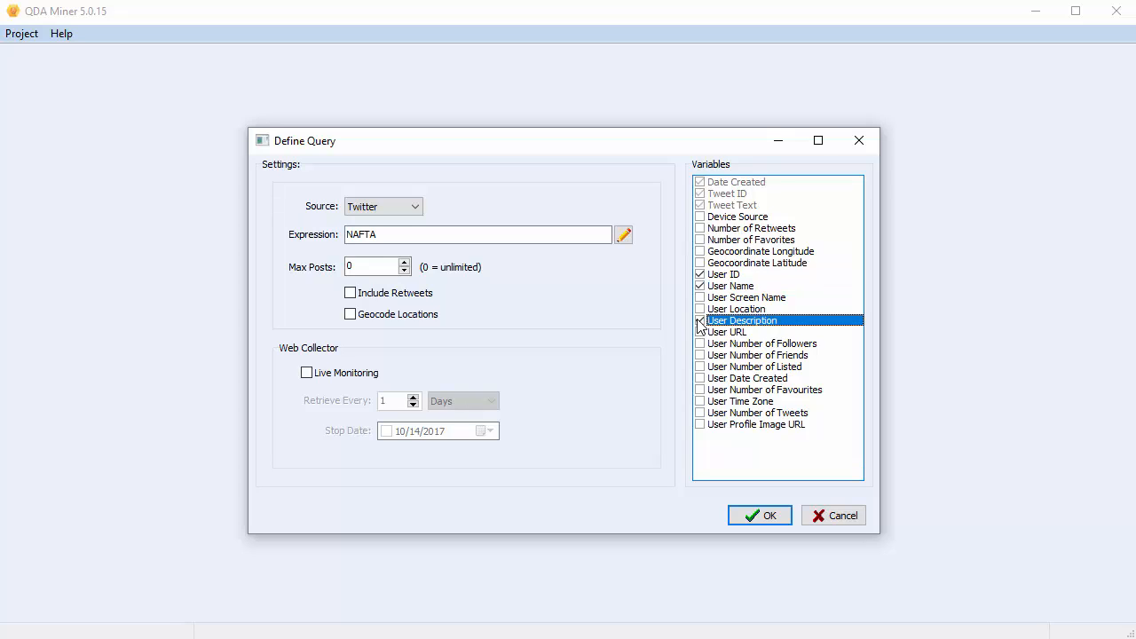
left_click(350, 315)
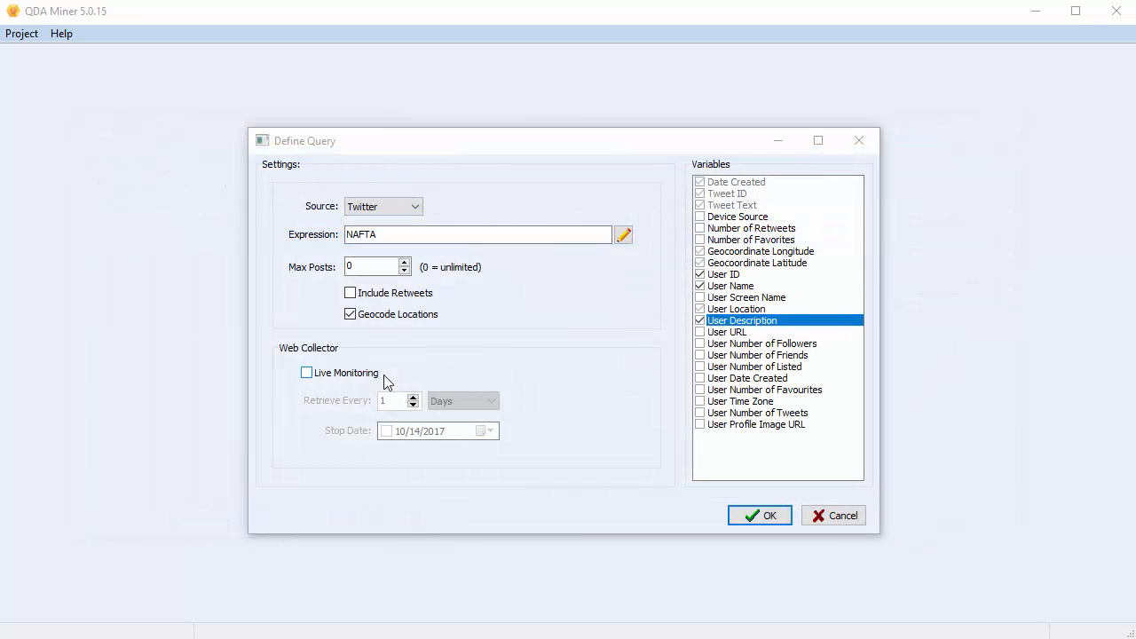
- Enable live monitoring for the query and set it to retrieve posts every 15 minutes
left_click(306, 373)
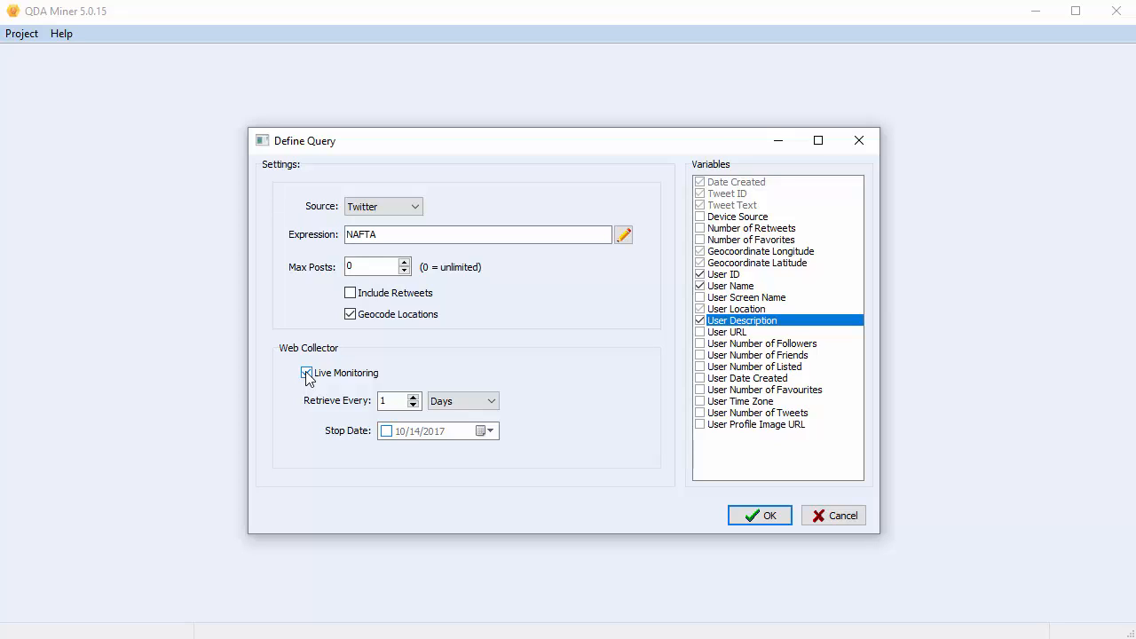
left_click(398, 401)
left_click(495, 399)
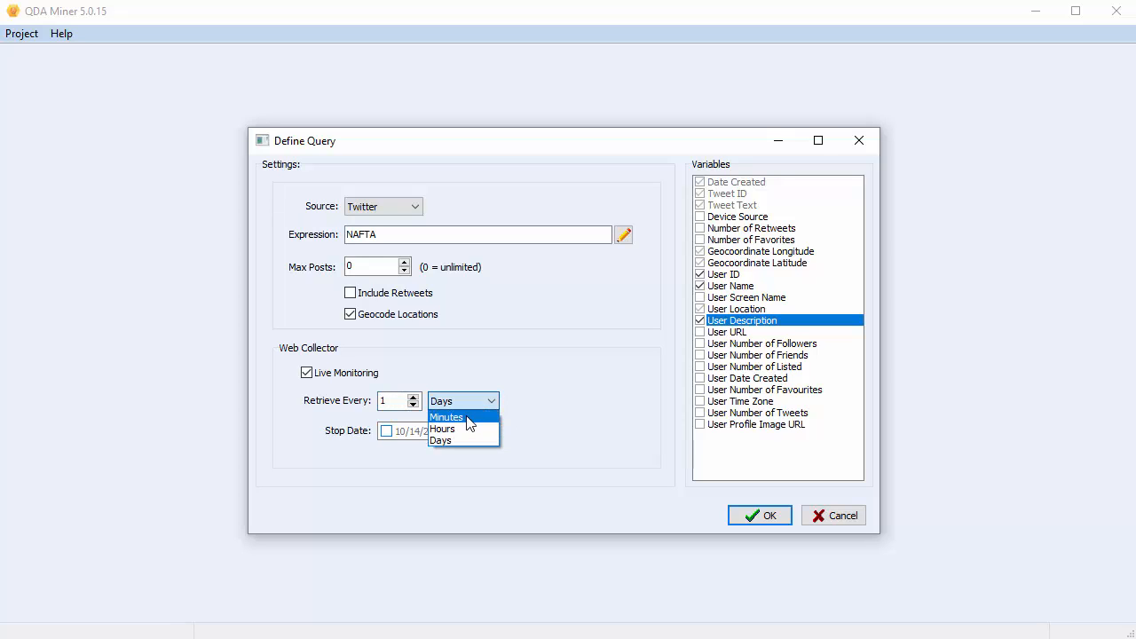
left_click(466, 417)
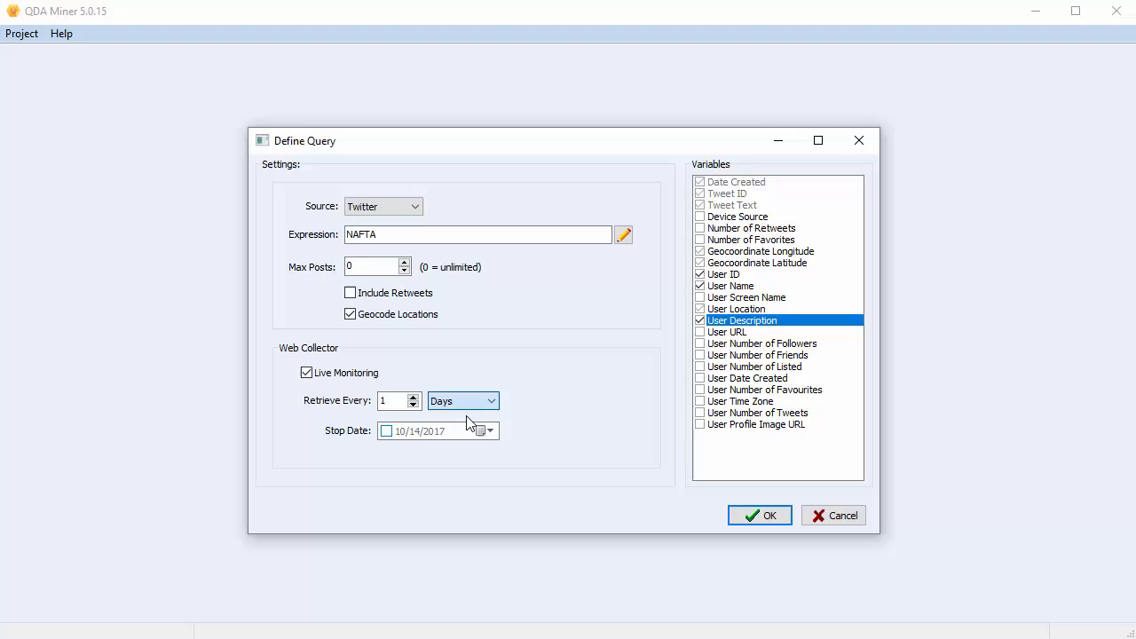
left_click(391, 402)
type("5")
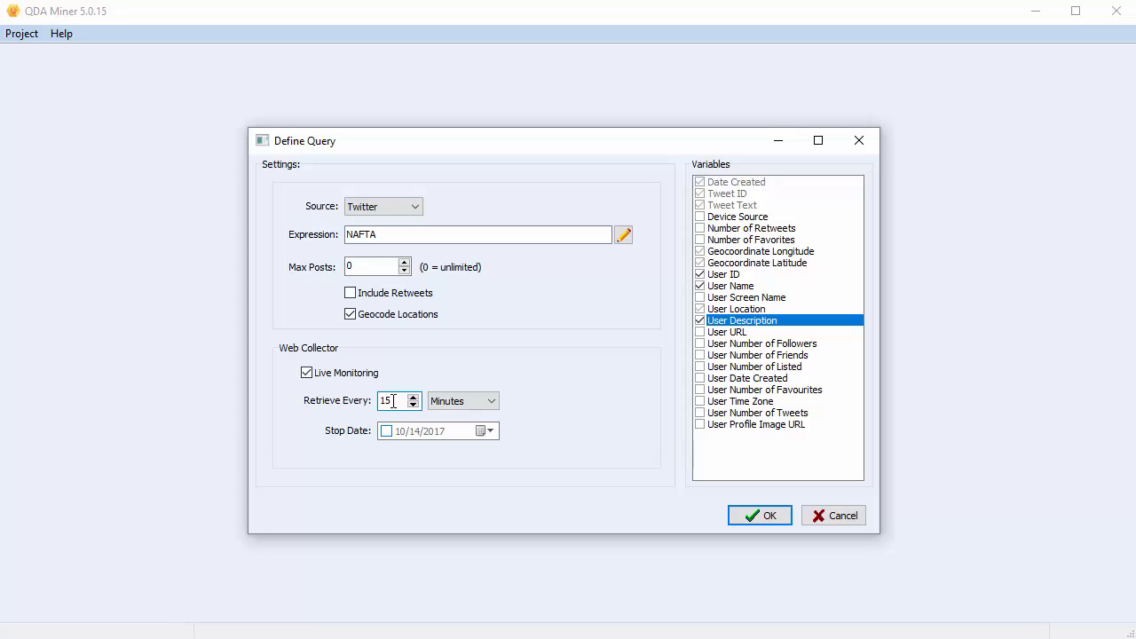
- Set the monitoring stop date to 10/14/2017 and run the query, saving the project as NAFTA.ppj on the Desktop
left_click(485, 432)
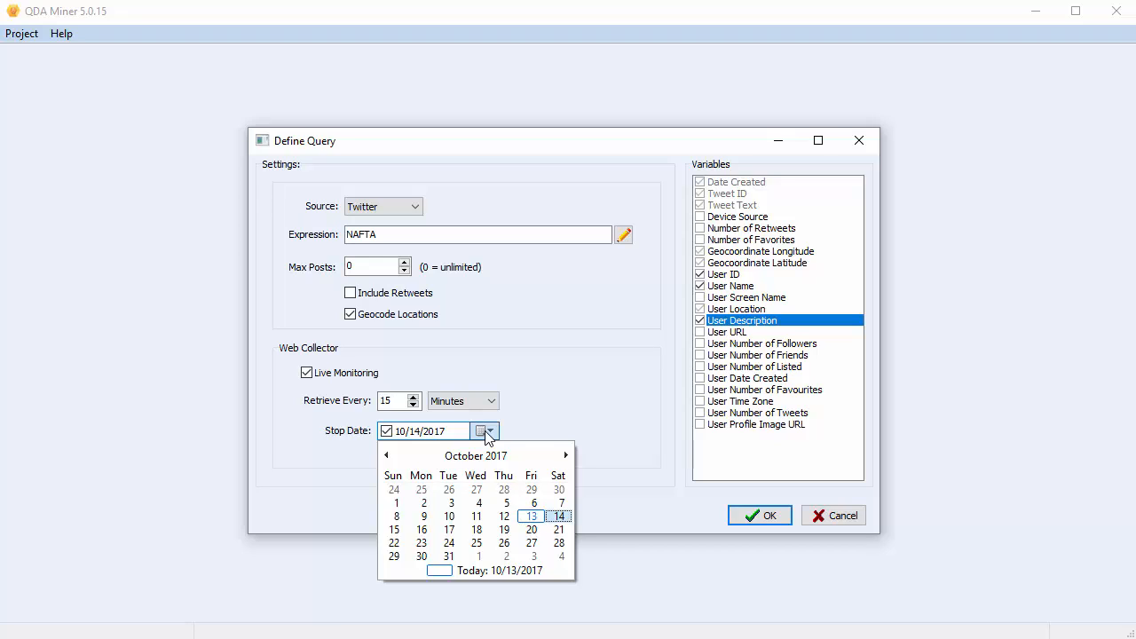
left_click(559, 516)
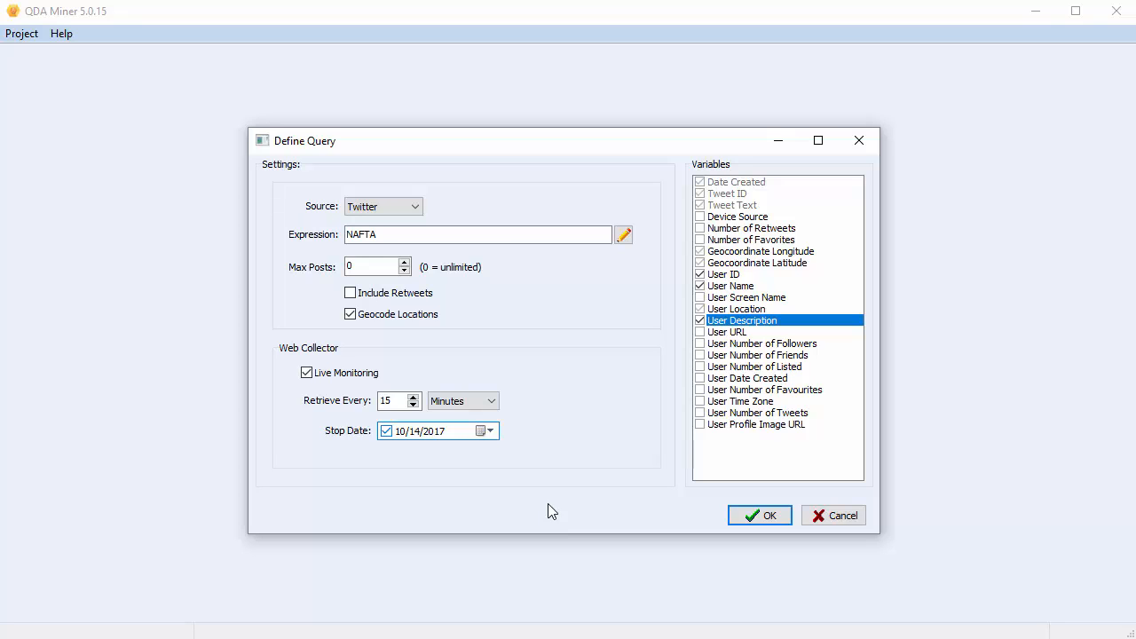
left_click(746, 514)
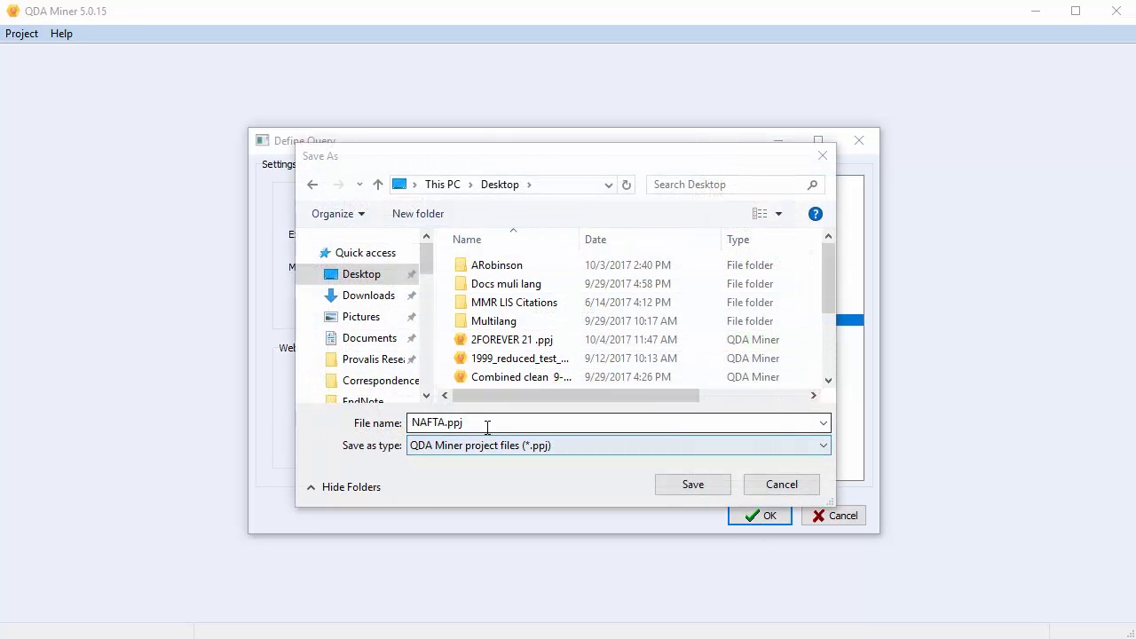
left_click(680, 485)
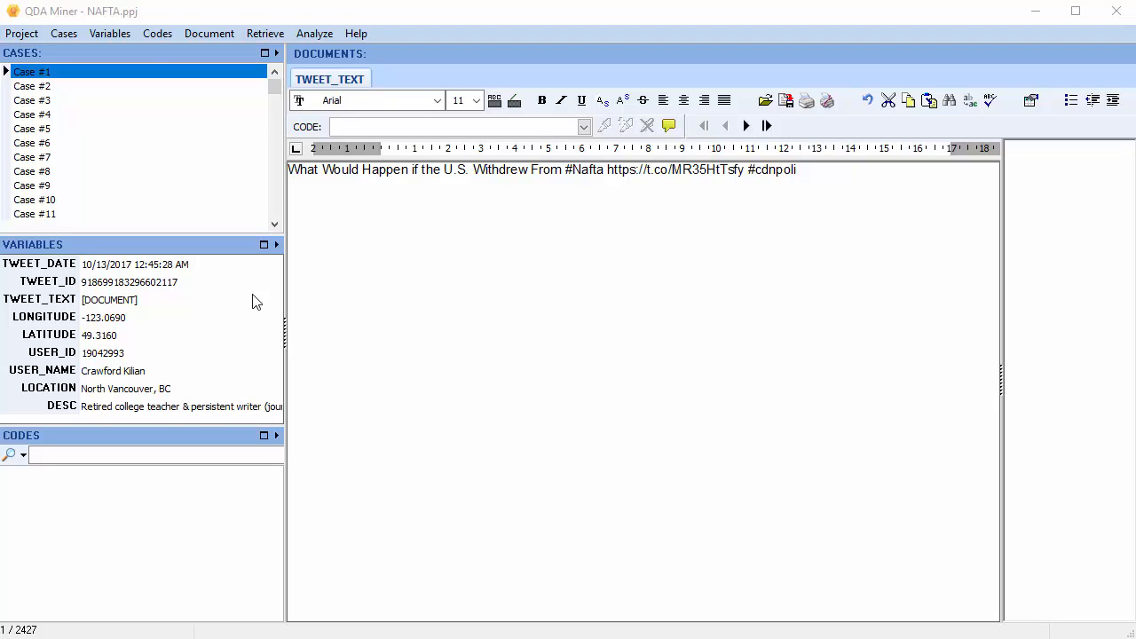
- Check the original online source, Twitter, for new posts through the external source monitoring settings and import the new cases
left_click(60, 34)
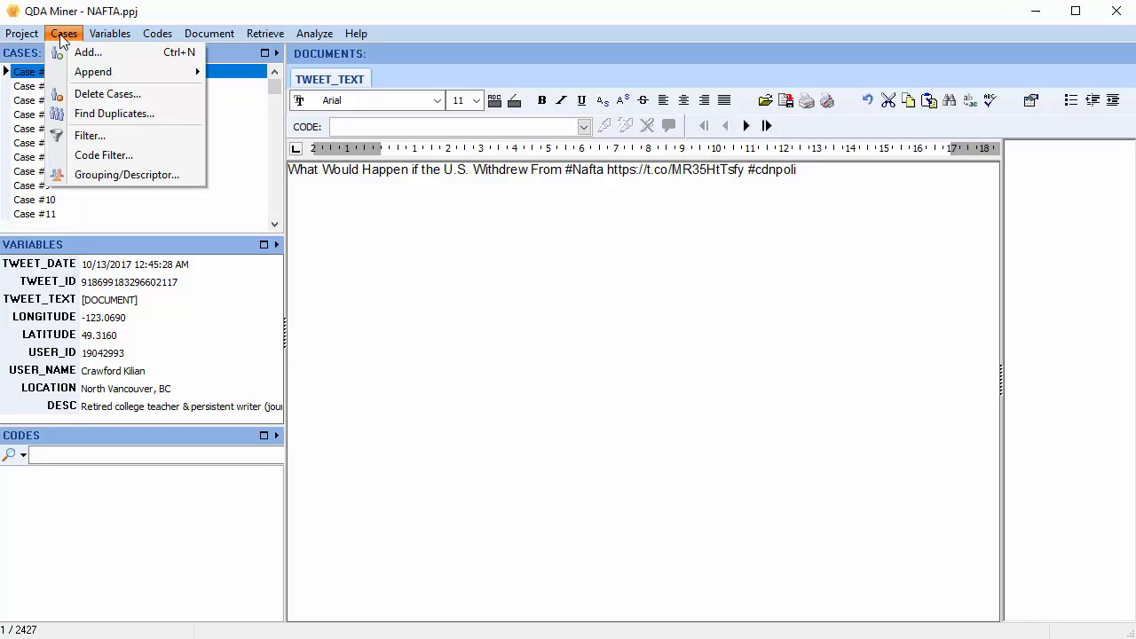
mouse_move(89, 78)
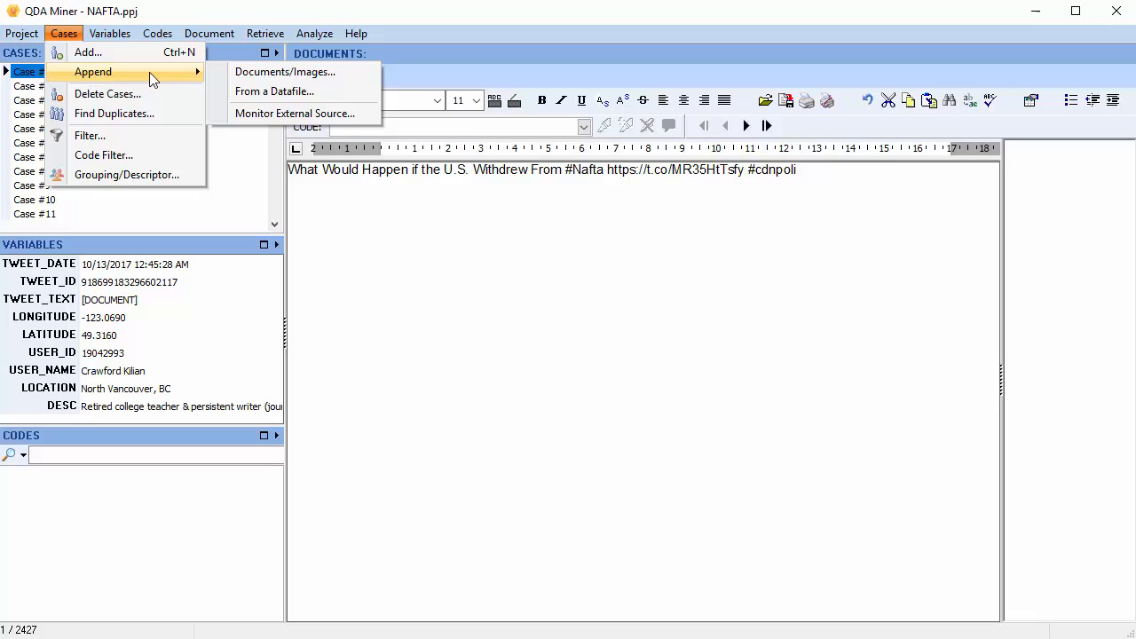
left_click(245, 114)
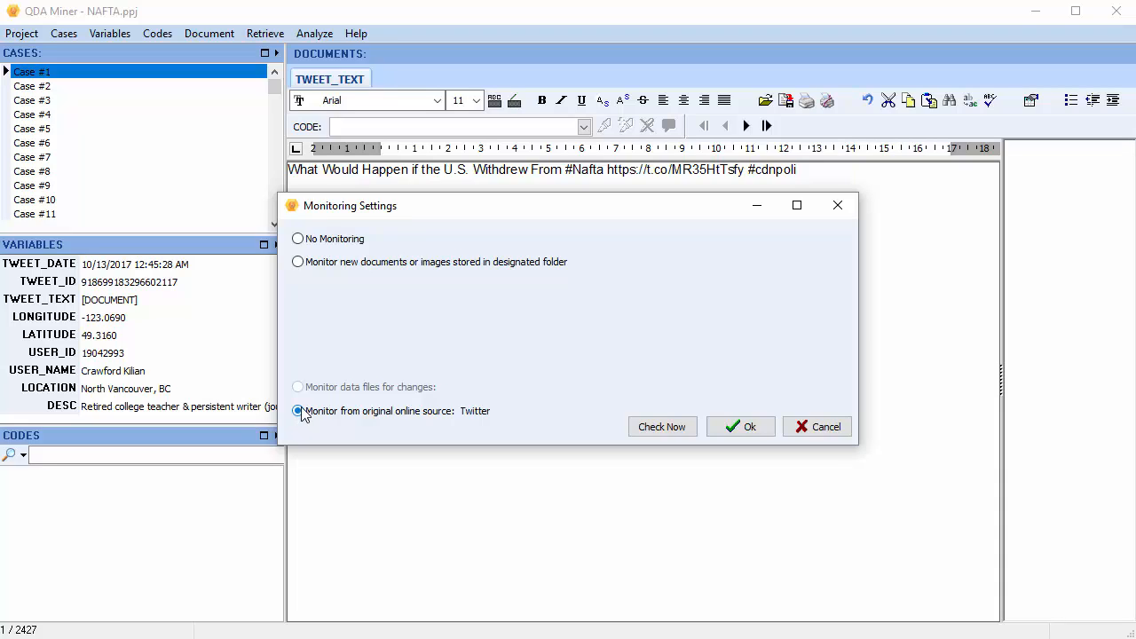
left_click(648, 430)
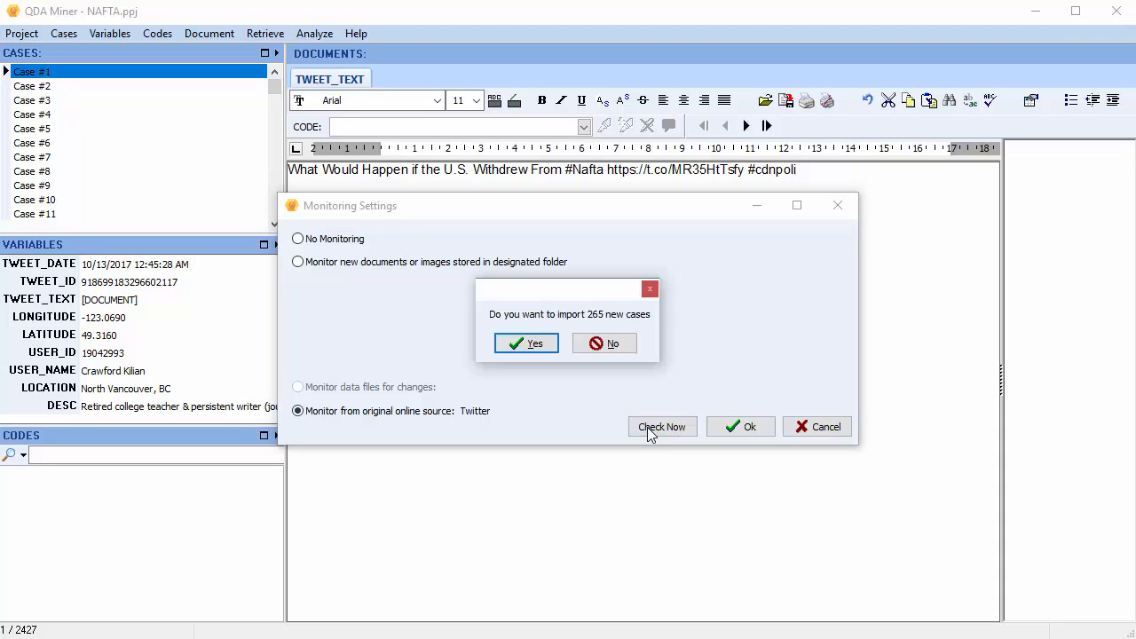
left_click(525, 343)
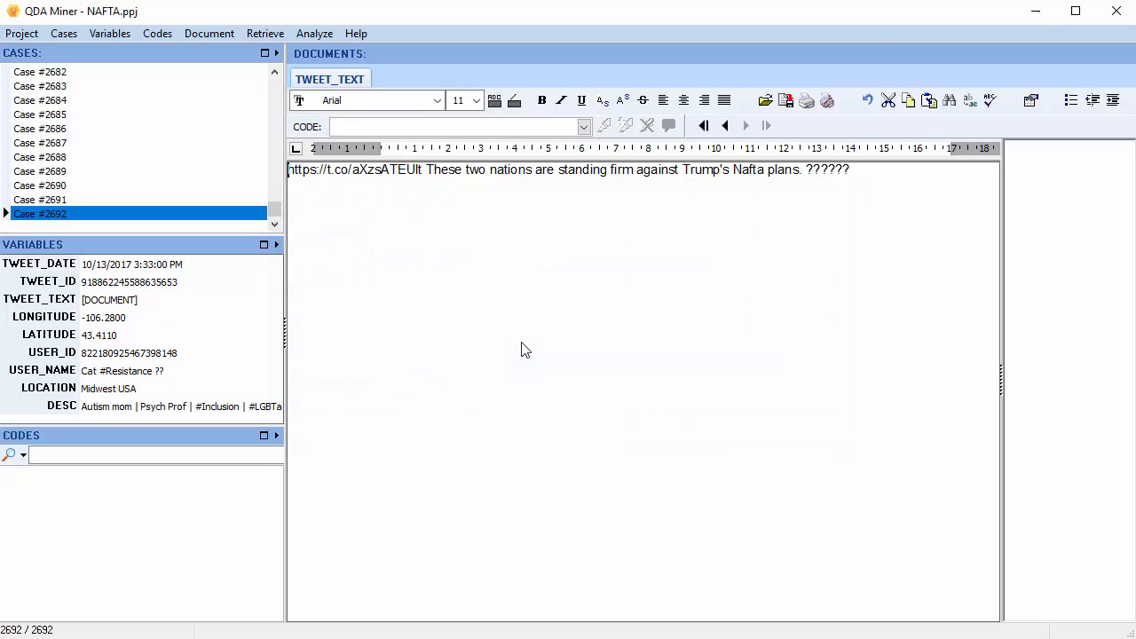